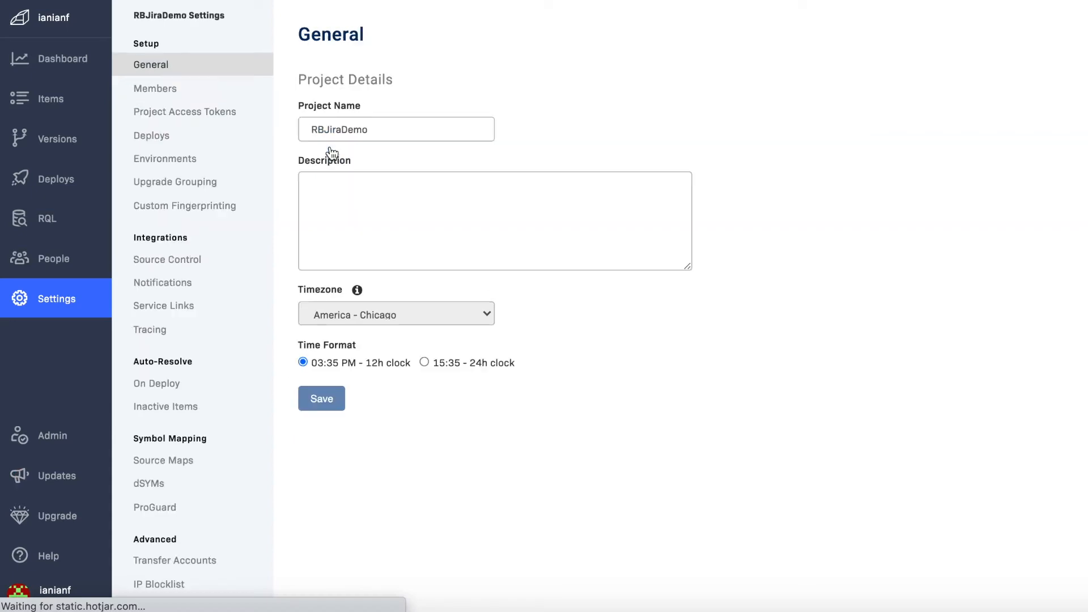
# Open the Jira channel from the project's notification integrations
pyautogui.moveTo(213, 235); pyautogui.dragTo(138, 237)
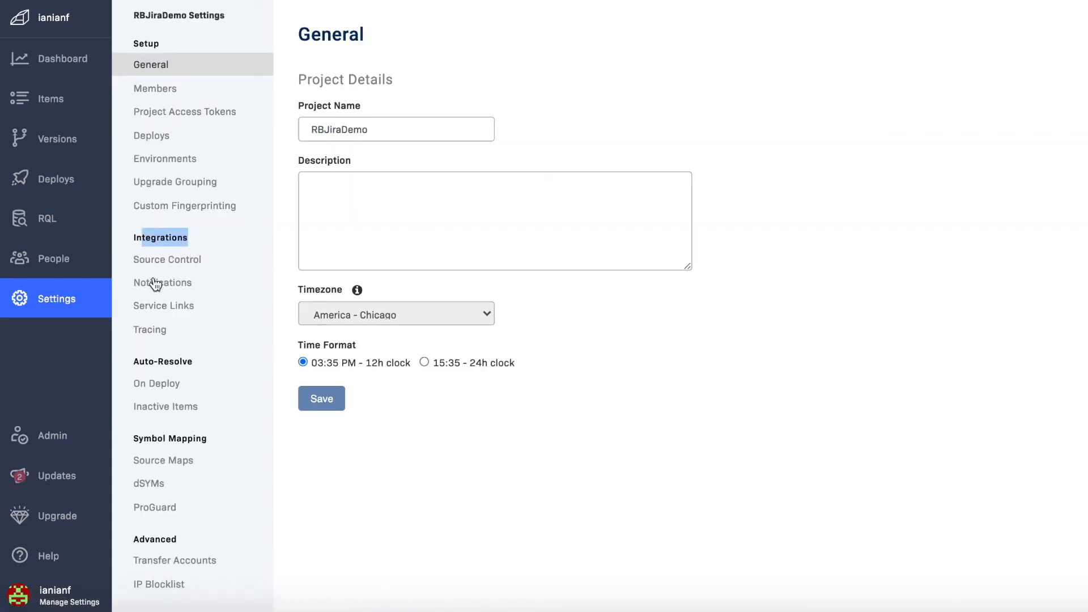
pyautogui.click(153, 284)
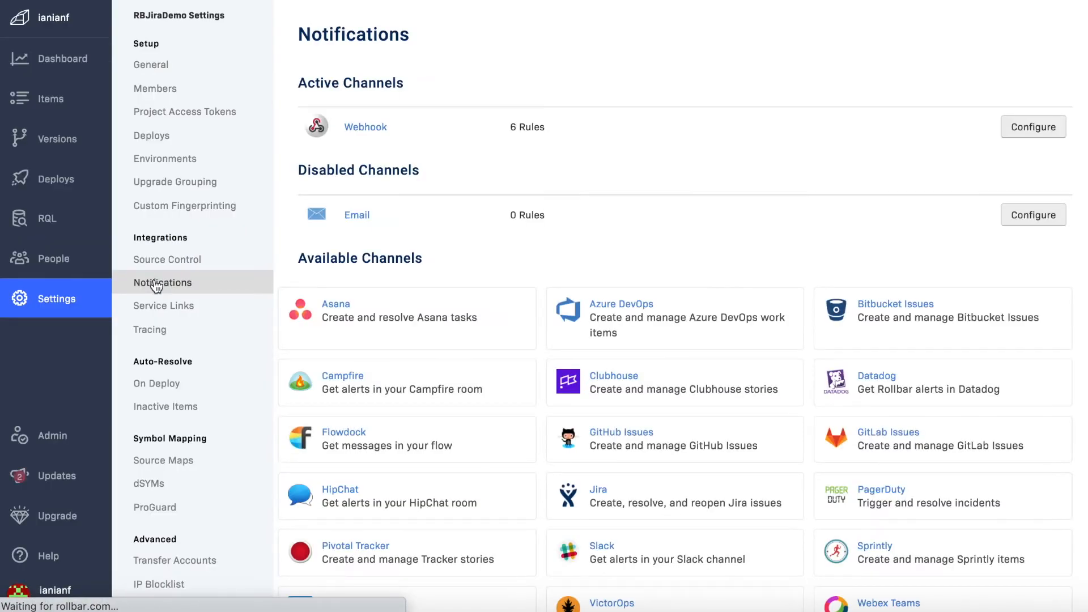
pyautogui.scroll(-3, 490, 271)
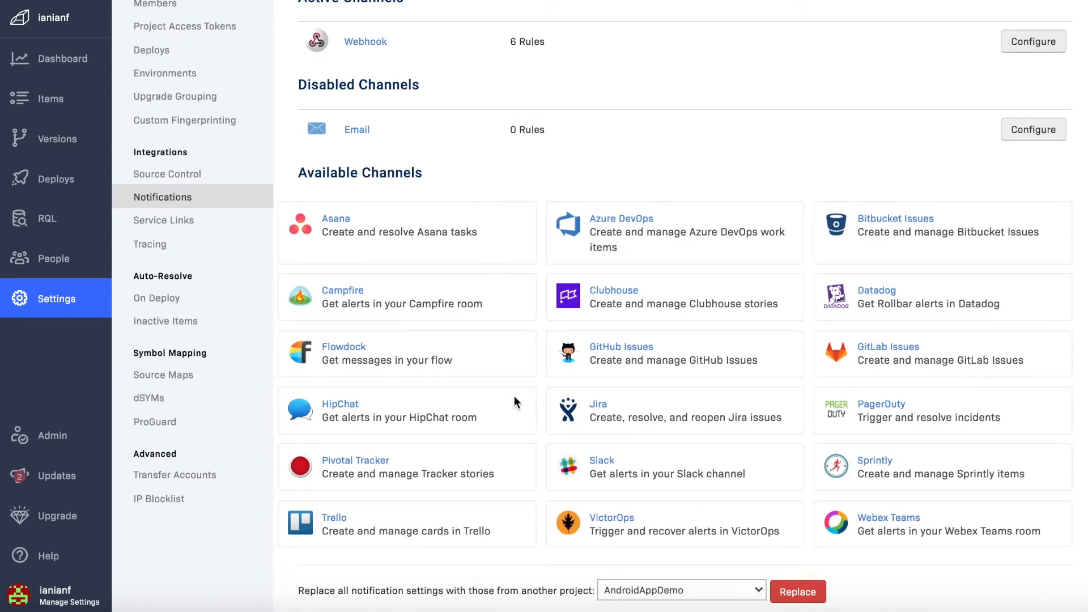
pyautogui.click(601, 404)
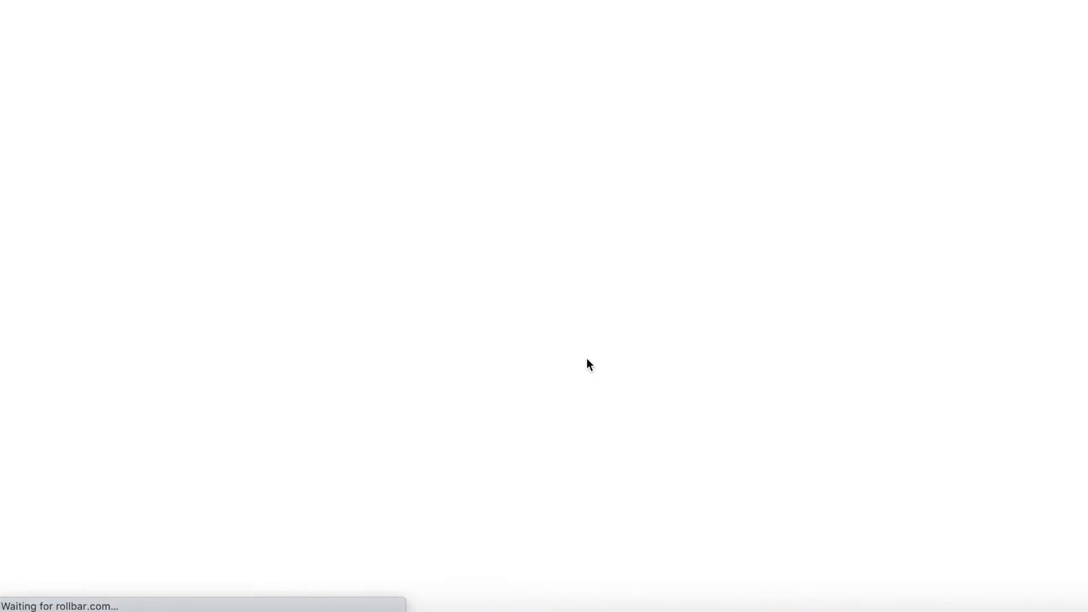
# Choose the account owner's user credentials and connect the project to Jira
pyautogui.click(580, 106)
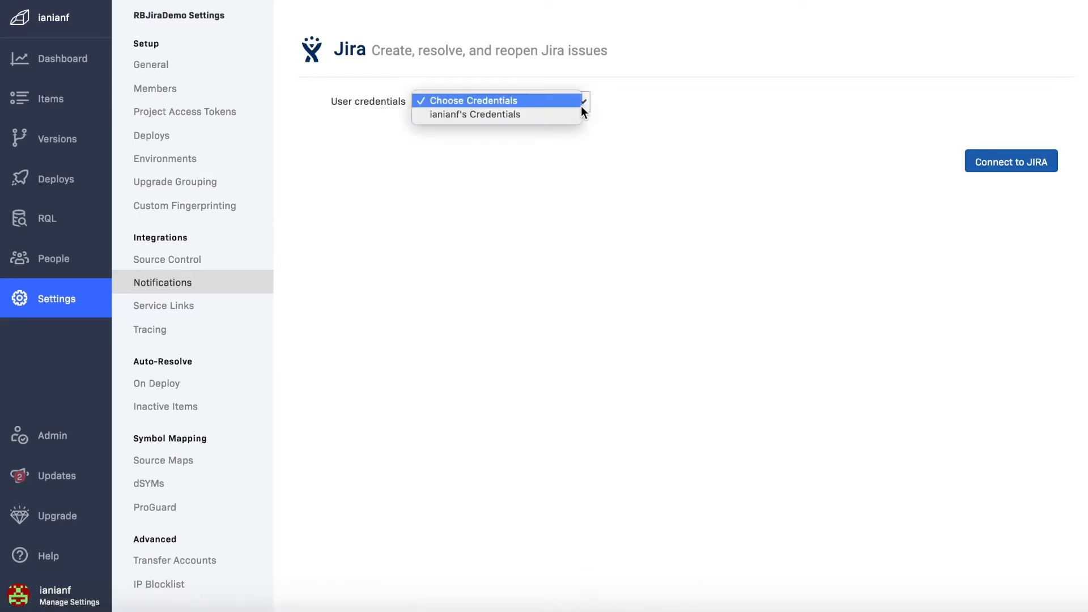
pyautogui.click(556, 111)
pyautogui.click(532, 167)
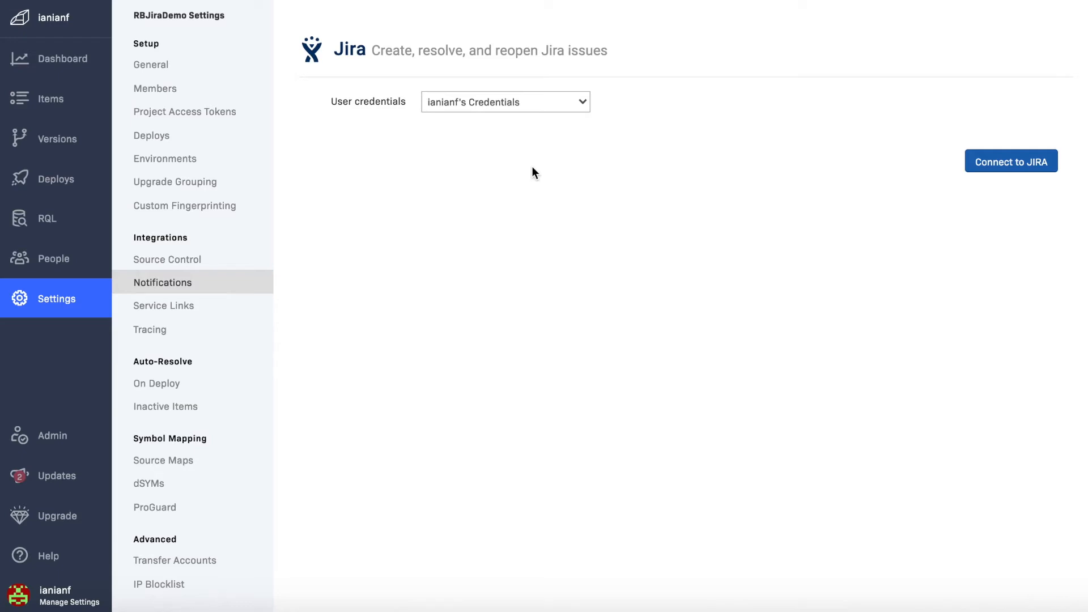
pyautogui.click(987, 166)
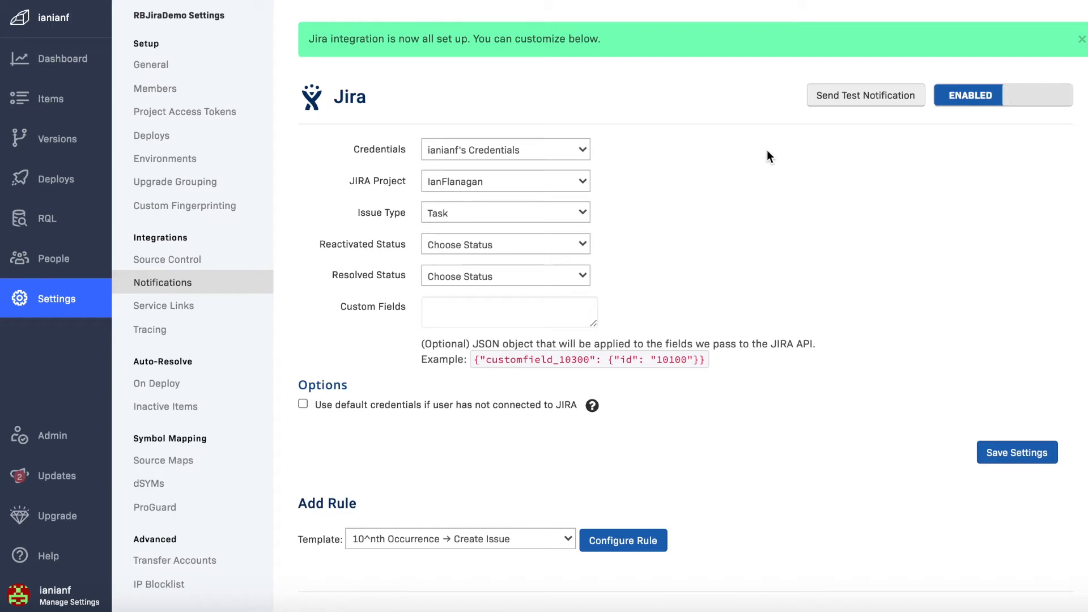
# Check the choices available for the JIRA project and the issue type
pyautogui.click(509, 184)
pyautogui.click(656, 181)
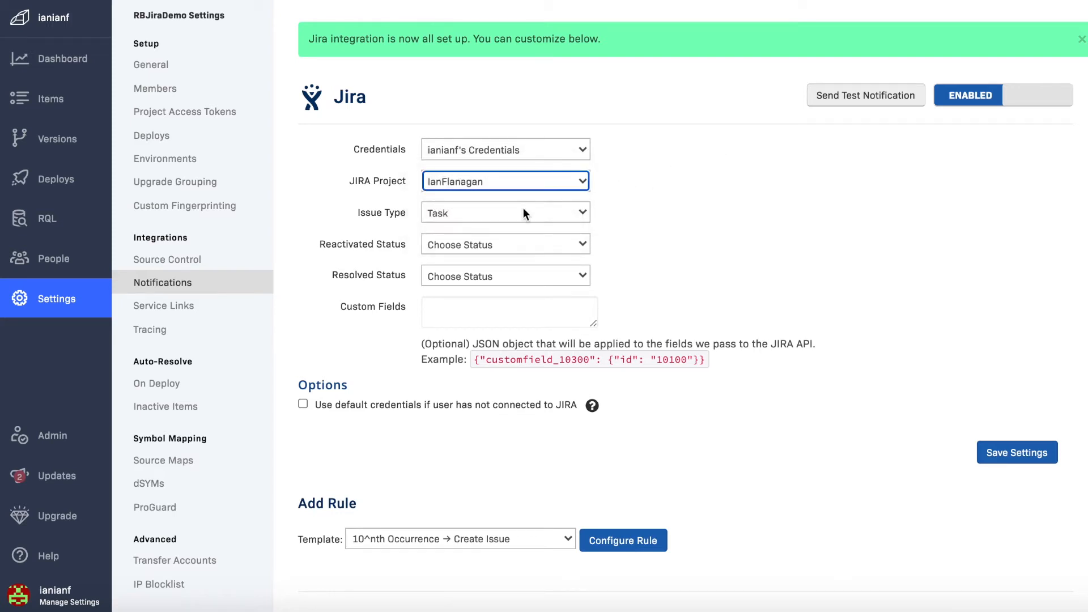
pyautogui.click(521, 213)
pyautogui.click(667, 222)
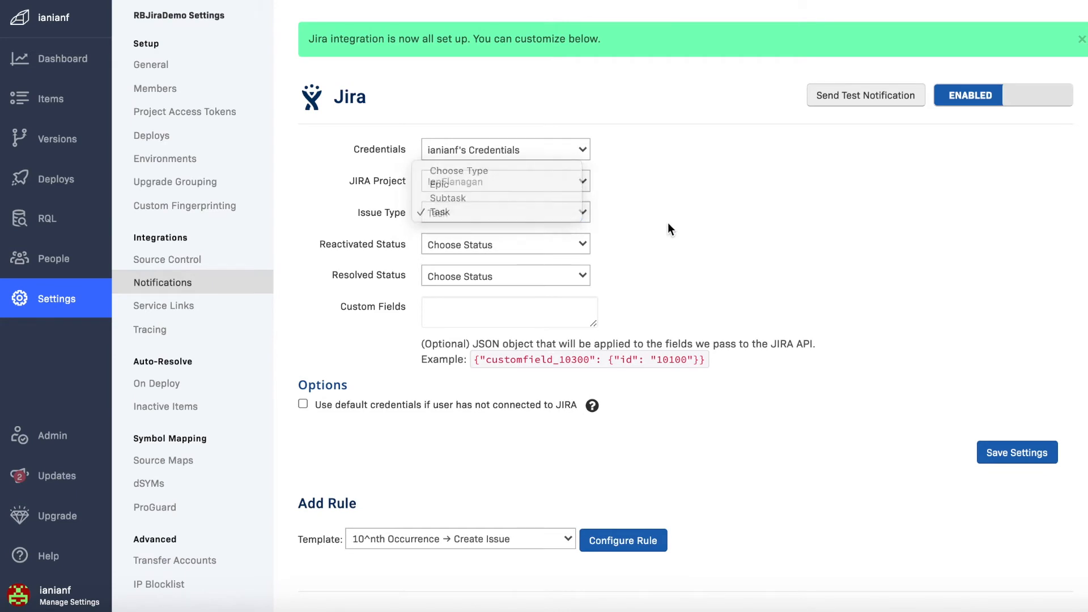
# Set the reactivated status to To Do and the resolved status to Done, and save the Jira settings
pyautogui.click(532, 242)
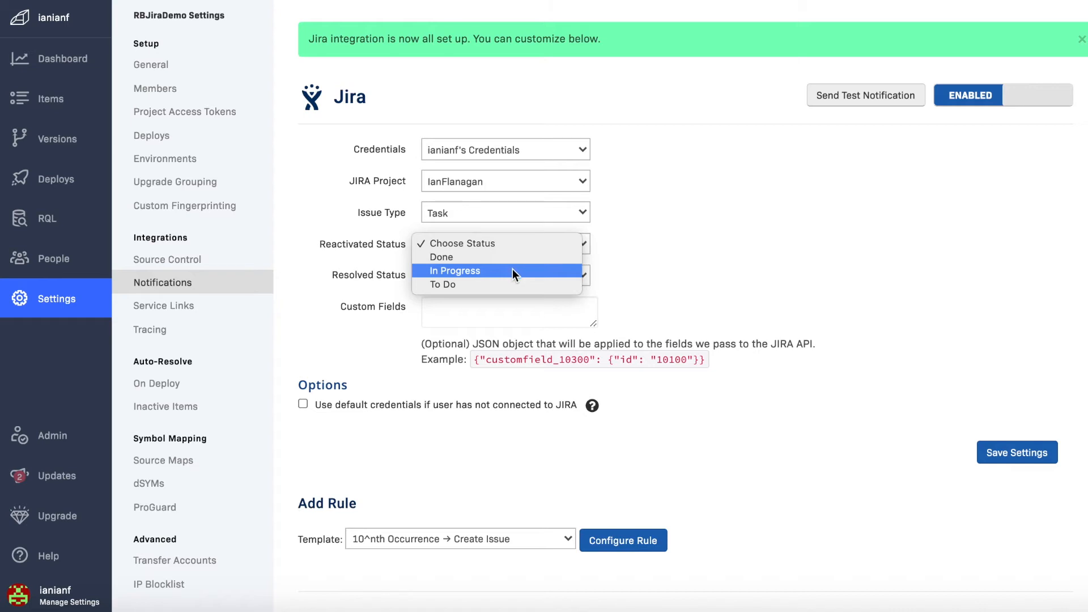
pyautogui.click(504, 285)
pyautogui.click(502, 282)
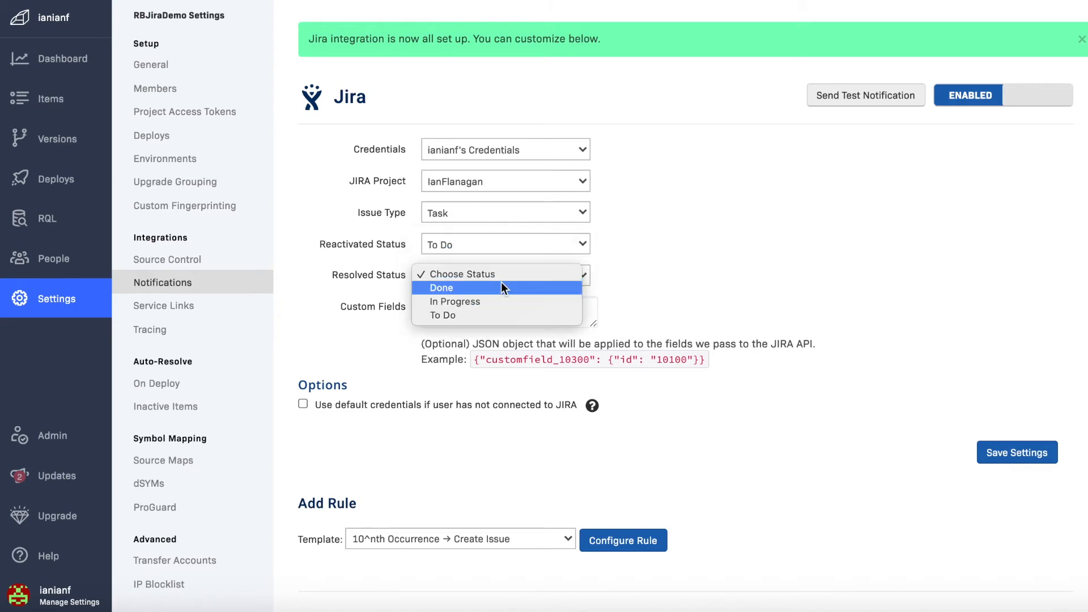
pyautogui.click(501, 288)
pyautogui.click(547, 302)
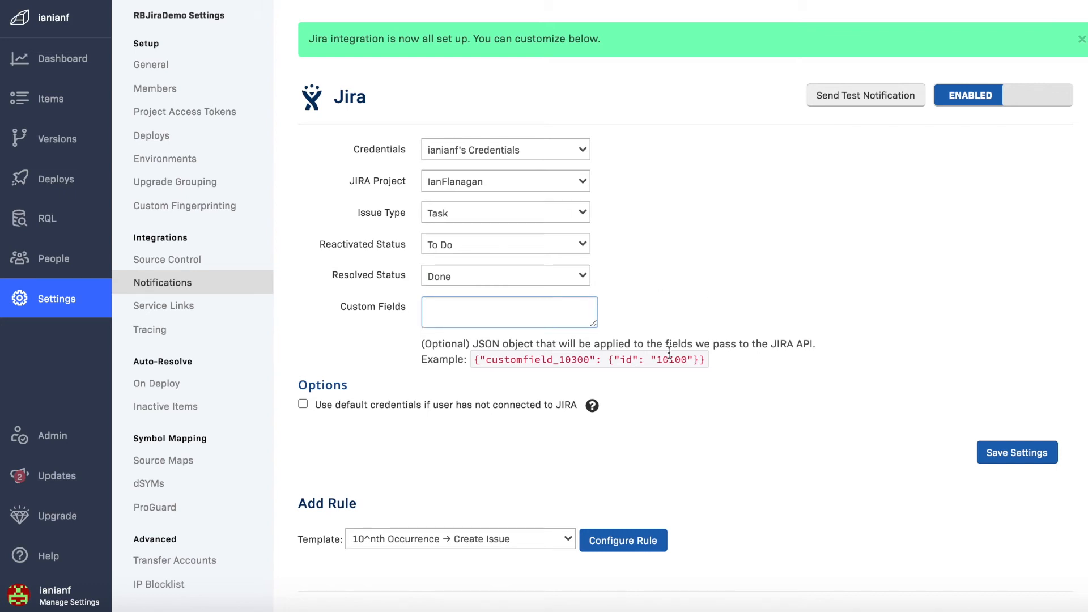
pyautogui.scroll(-3, 766, 411)
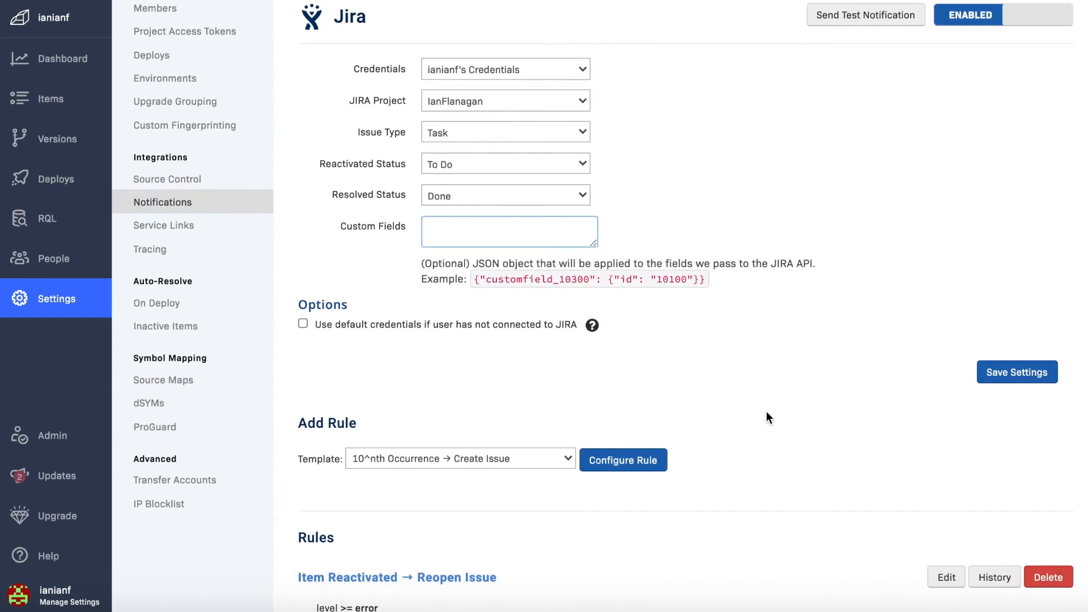
pyautogui.click(1008, 376)
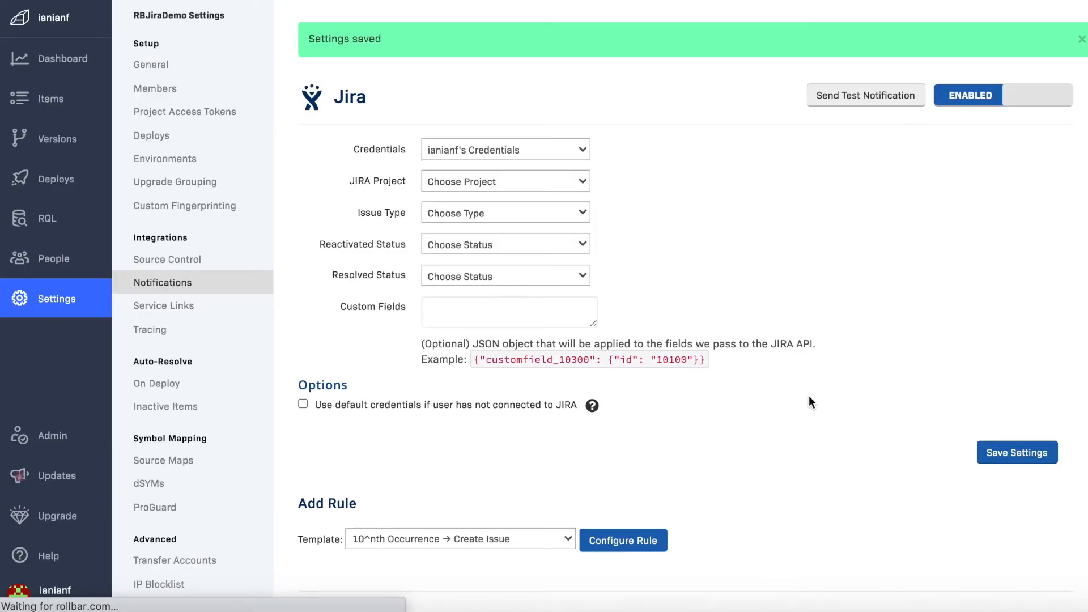
# Try filtering the Item Reactivated rule by Critical level, production environment, PHP framework and stacktrace filename, and discard the changes
pyautogui.scroll(-3, 808, 395)
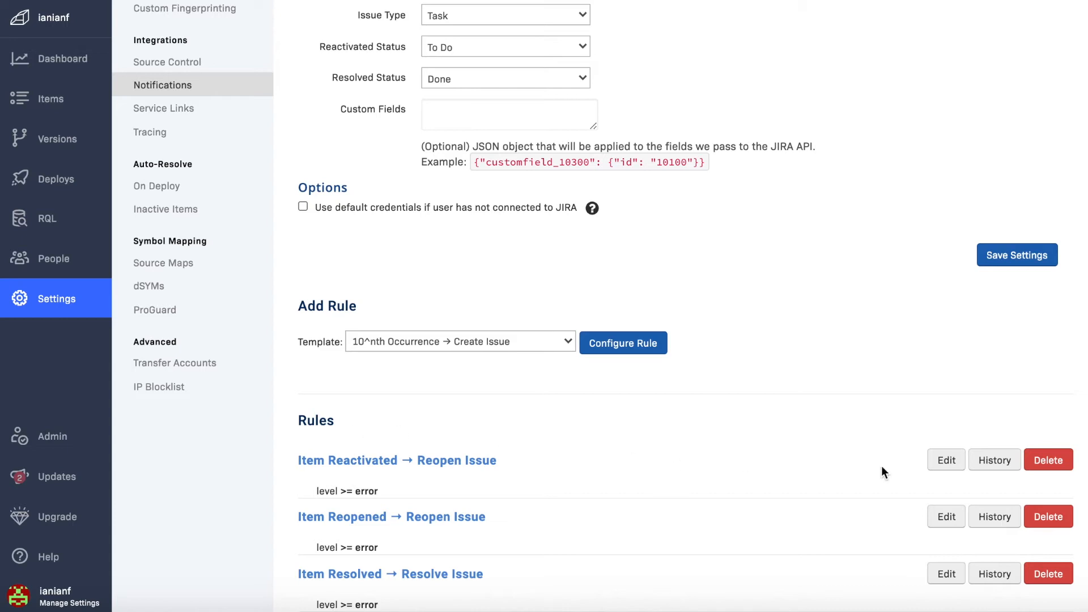
pyautogui.click(946, 459)
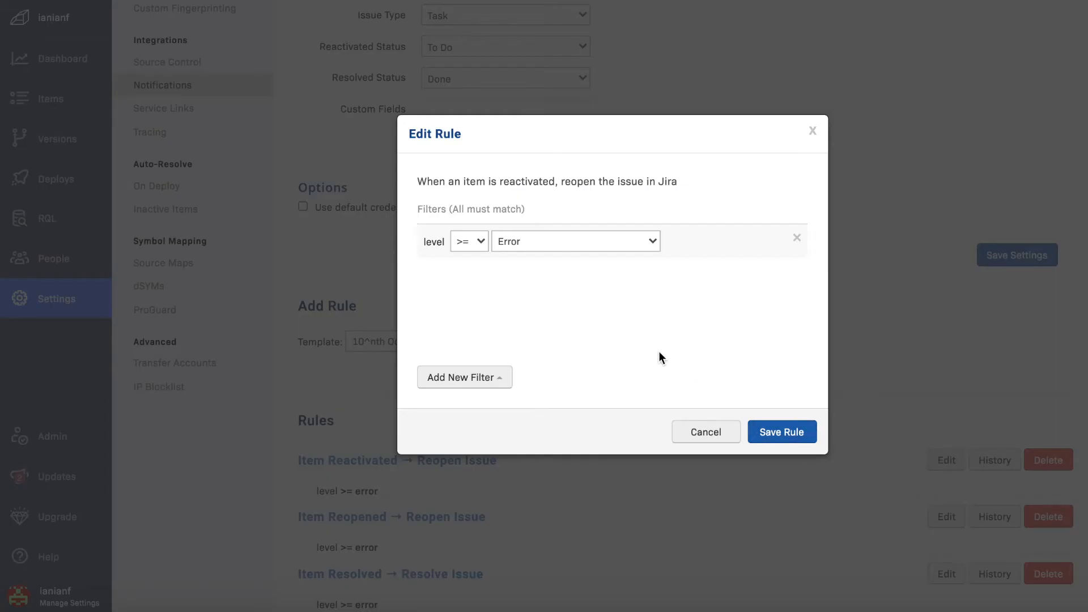
pyautogui.click(585, 245)
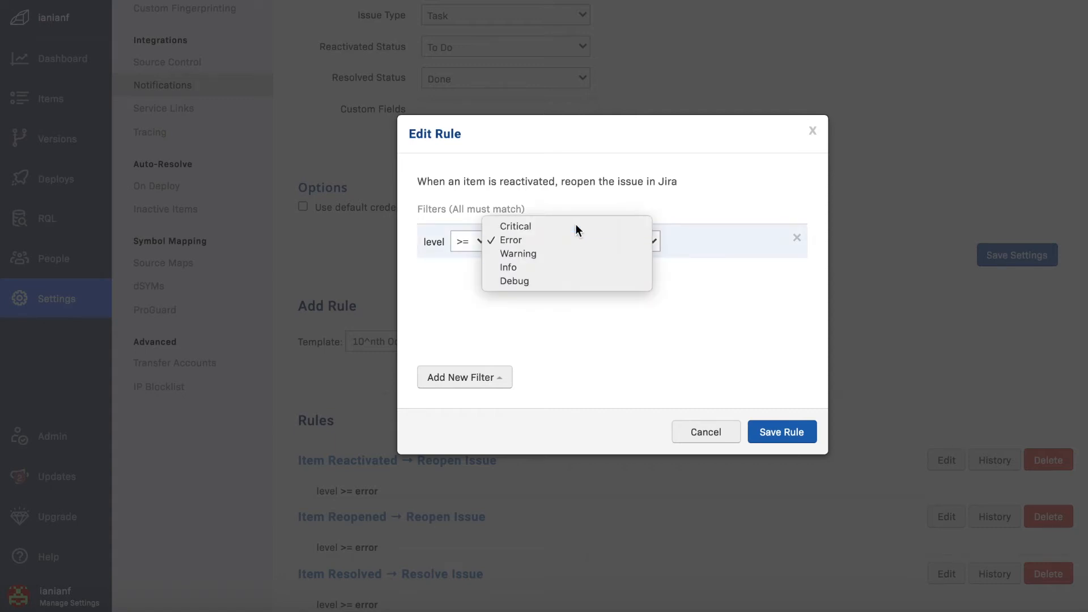
pyautogui.click(576, 226)
pyautogui.click(503, 380)
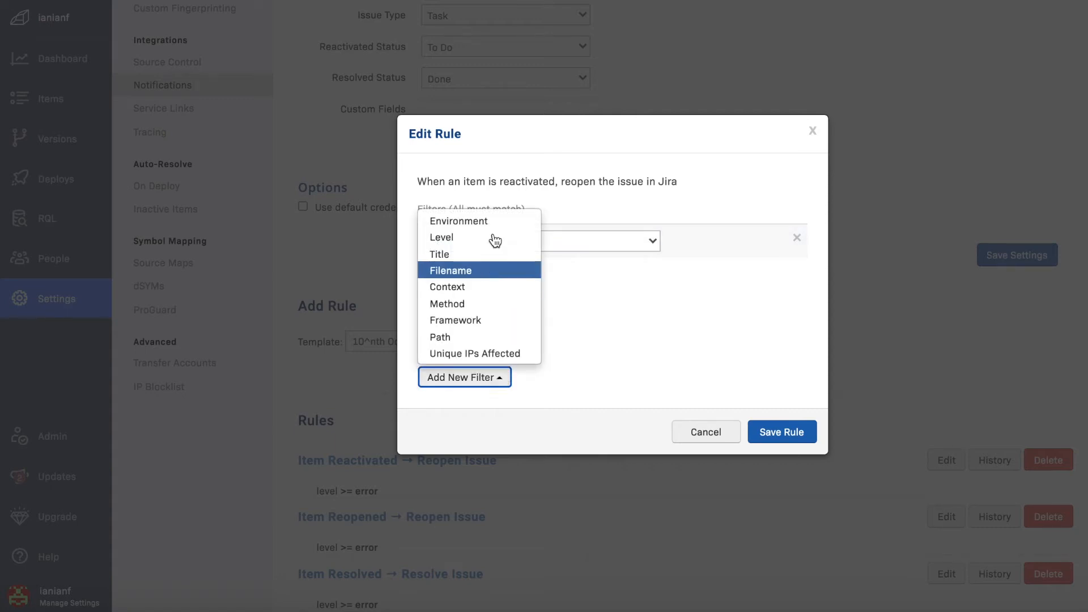
pyautogui.click(495, 221)
pyautogui.click(500, 385)
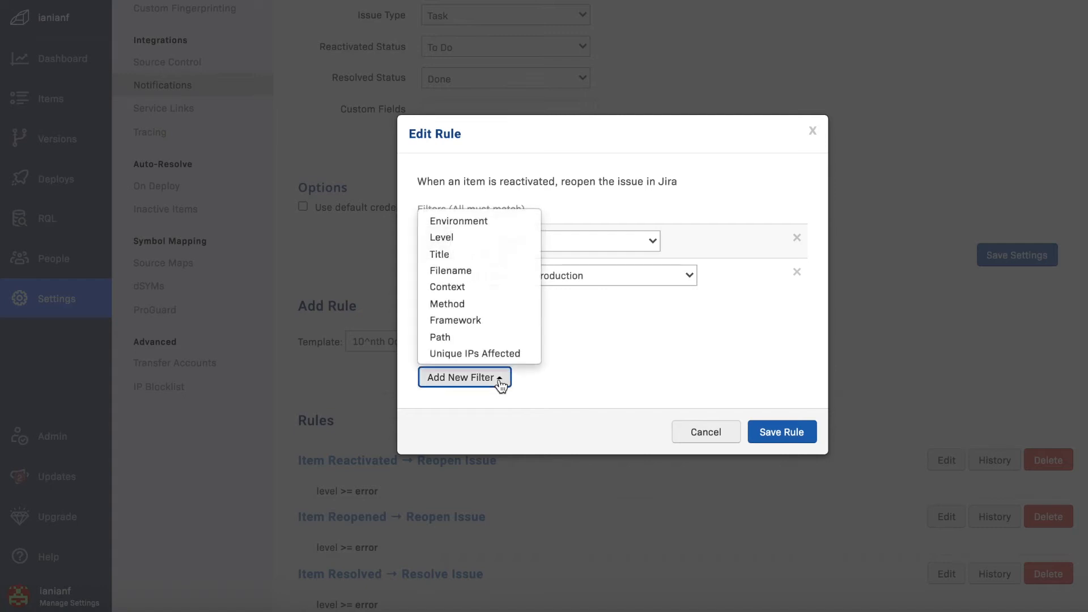
pyautogui.click(493, 321)
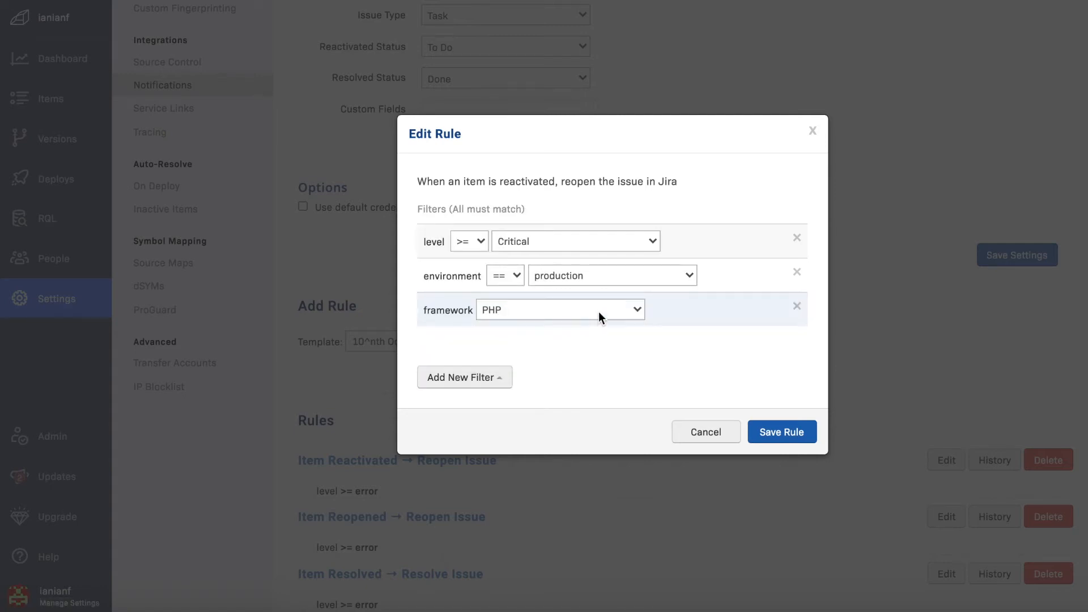
pyautogui.click(502, 383)
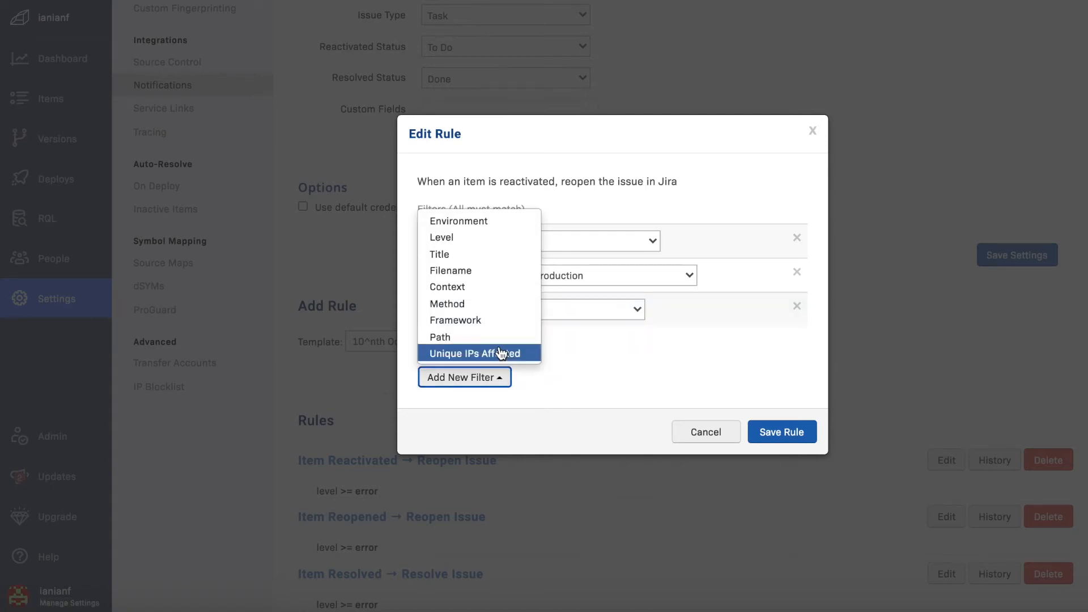
pyautogui.click(483, 274)
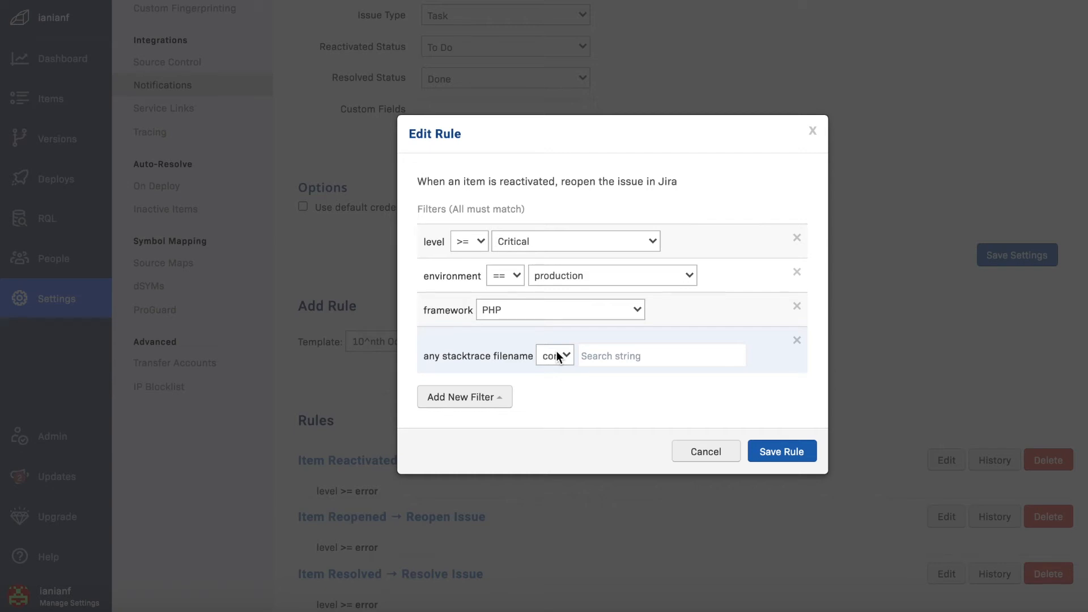
pyautogui.click(717, 451)
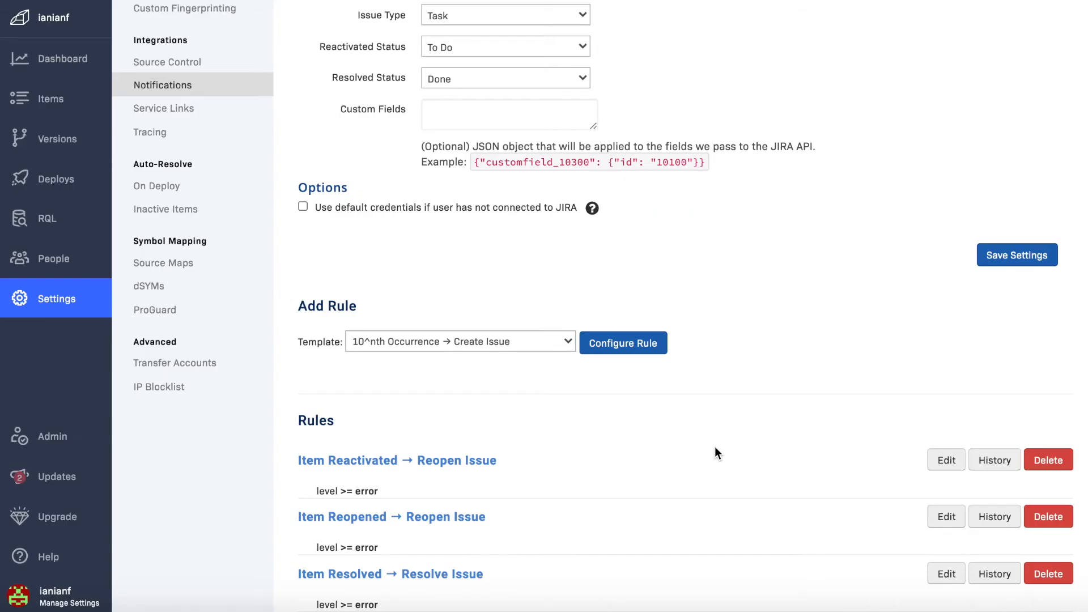
# Save the Jira settings and create a Jira issue from the item "#2 Exception: Error Processing Request"
pyautogui.click(997, 255)
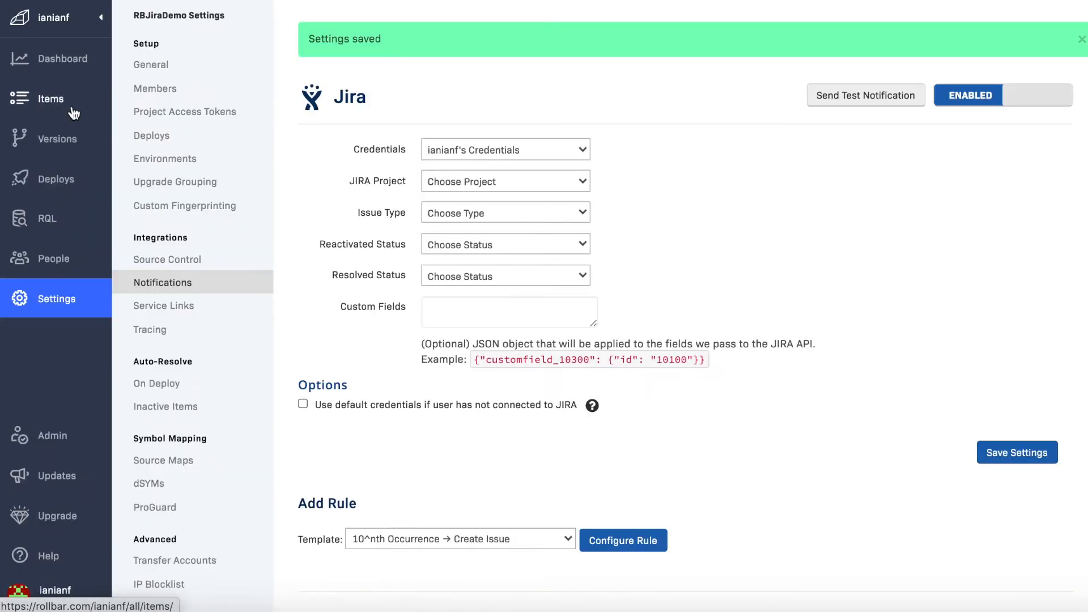
pyautogui.click(57, 106)
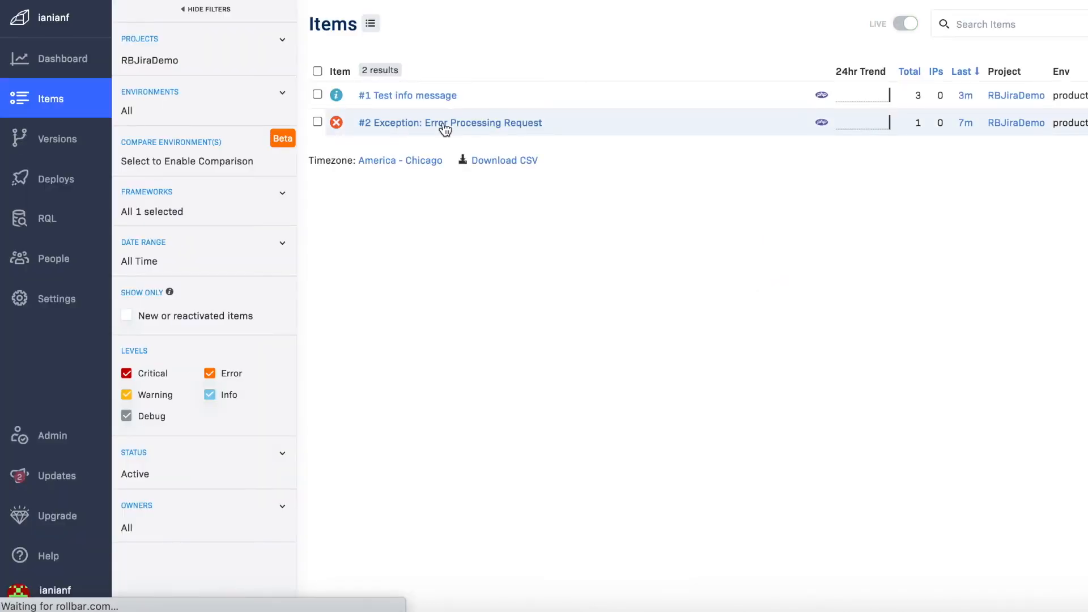
pyautogui.click(445, 129)
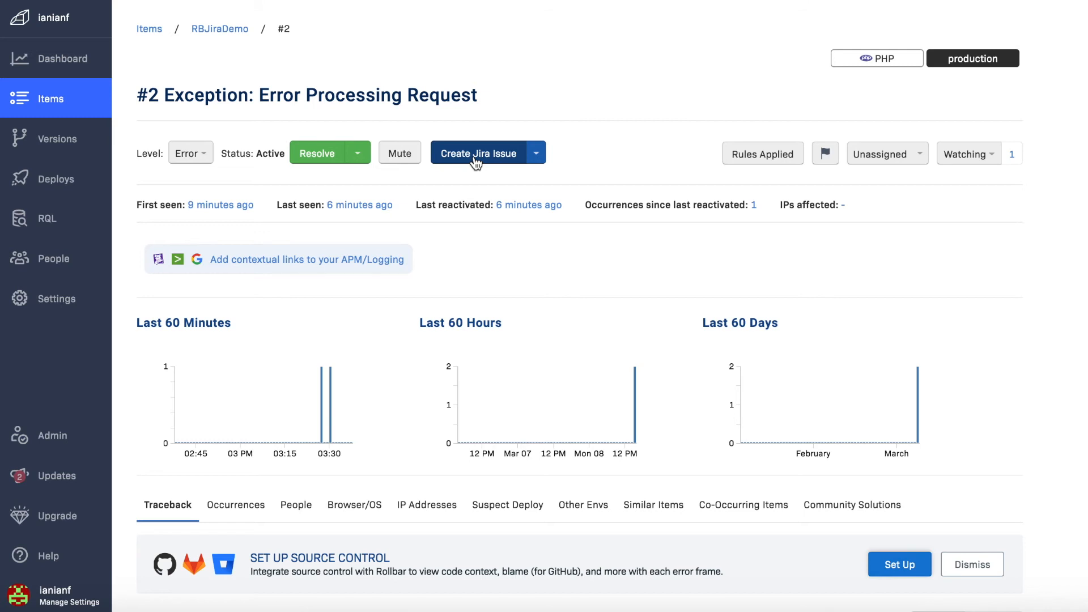
pyautogui.click(475, 160)
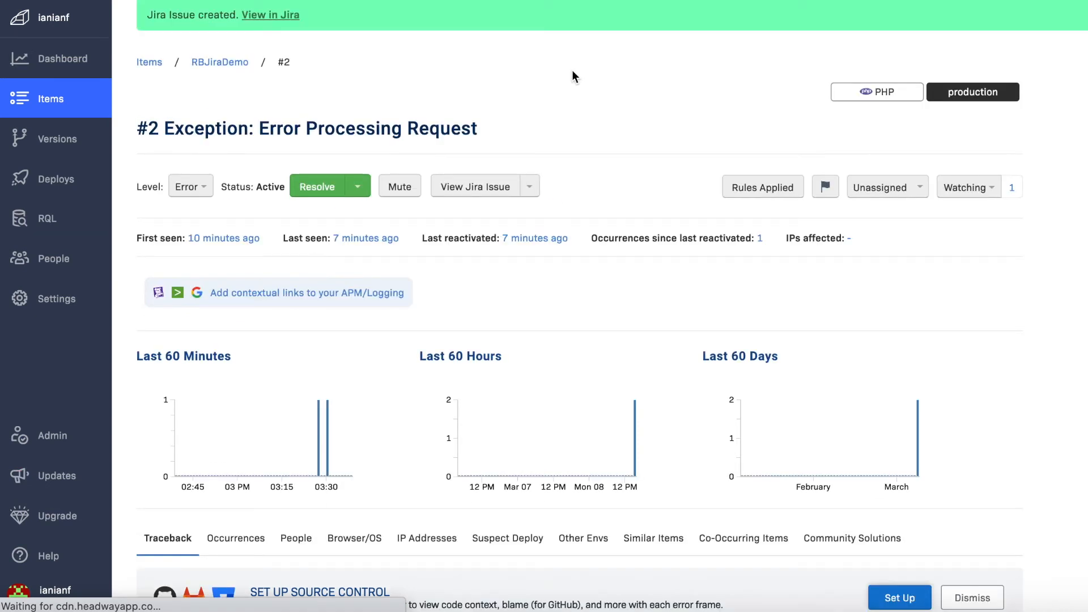
# Check the item's Jira linking options and examine the exception details in the issue created in Jira
pyautogui.click(277, 17)
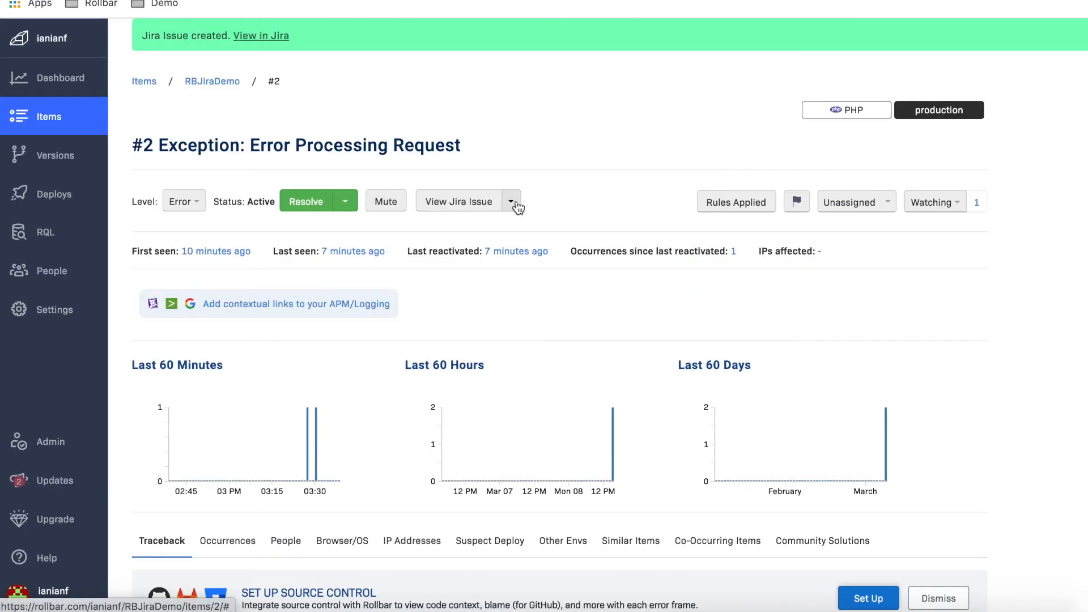
pyautogui.click(512, 203)
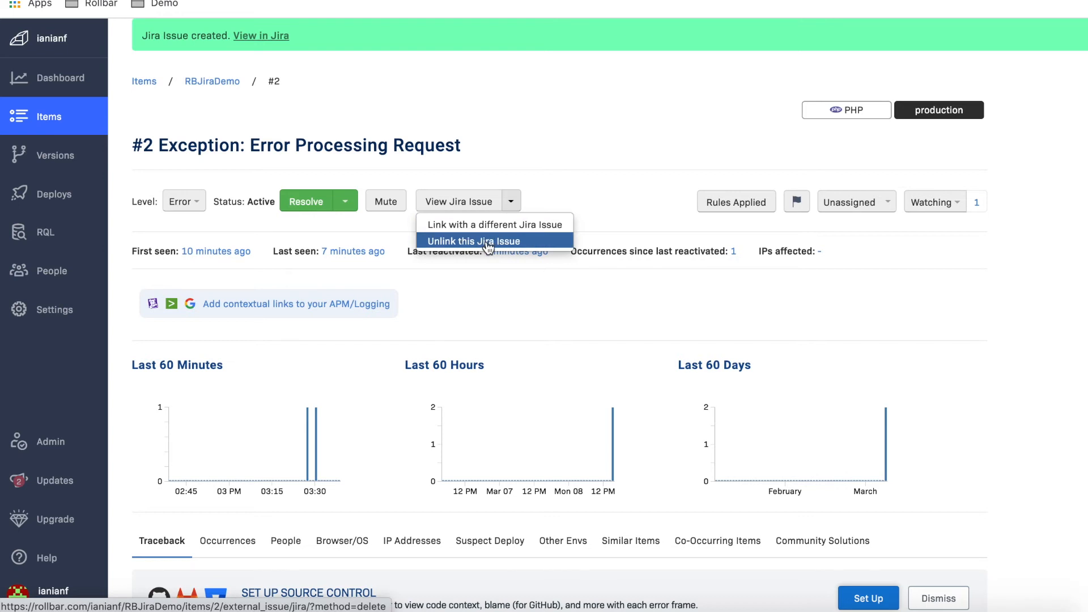
pyautogui.click(488, 70)
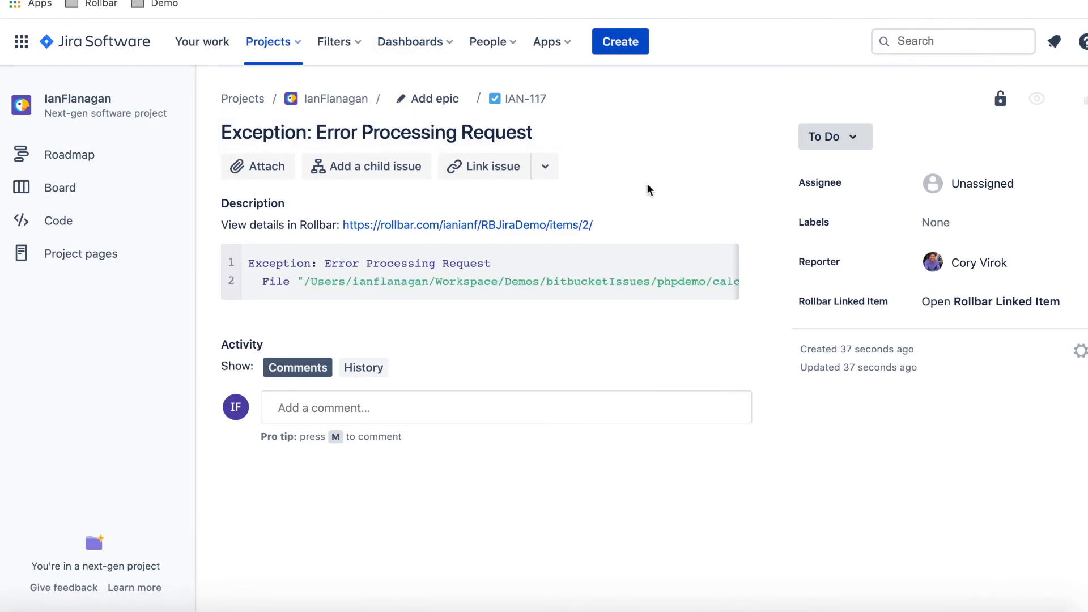
pyautogui.moveTo(249, 263); pyautogui.dragTo(372, 308)
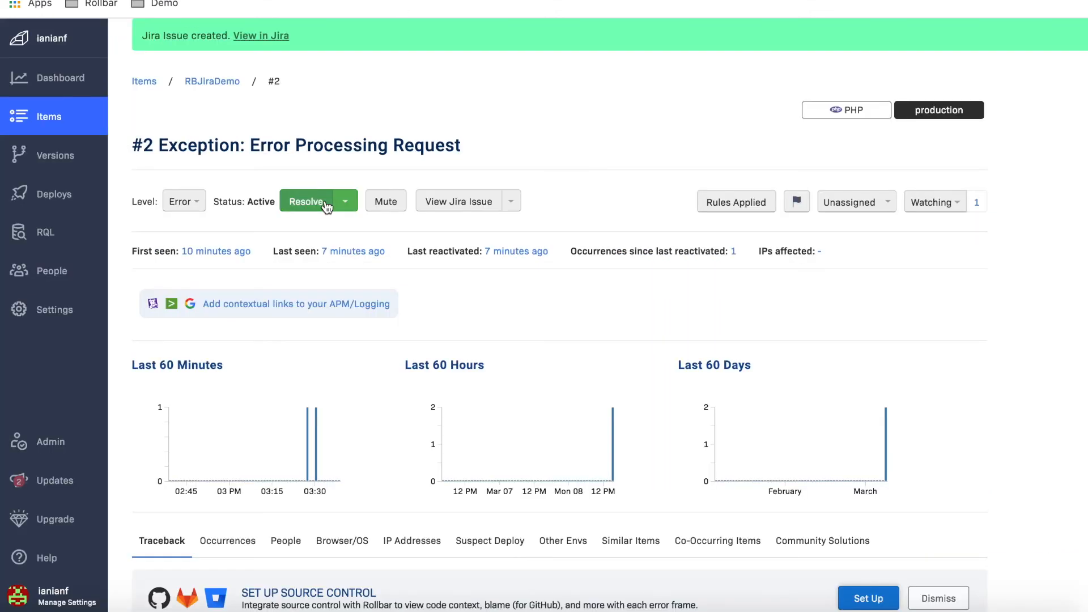
# Resolve the item in Rollbar and view the linked issue's status and resolution history in Jira
pyautogui.click(326, 205)
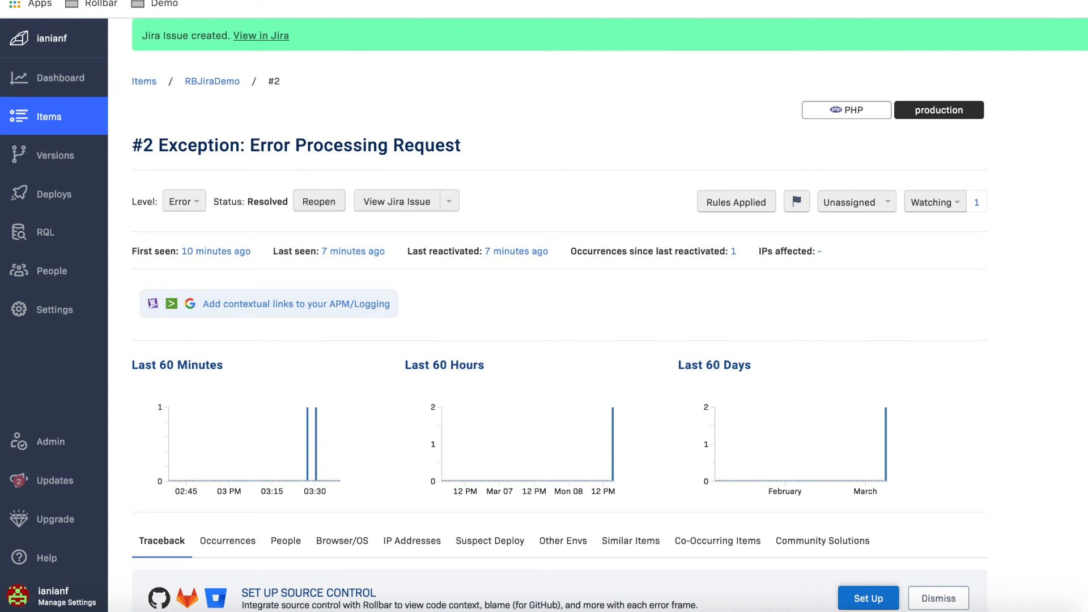
pyautogui.hotkey('ctrl', 'Tab')
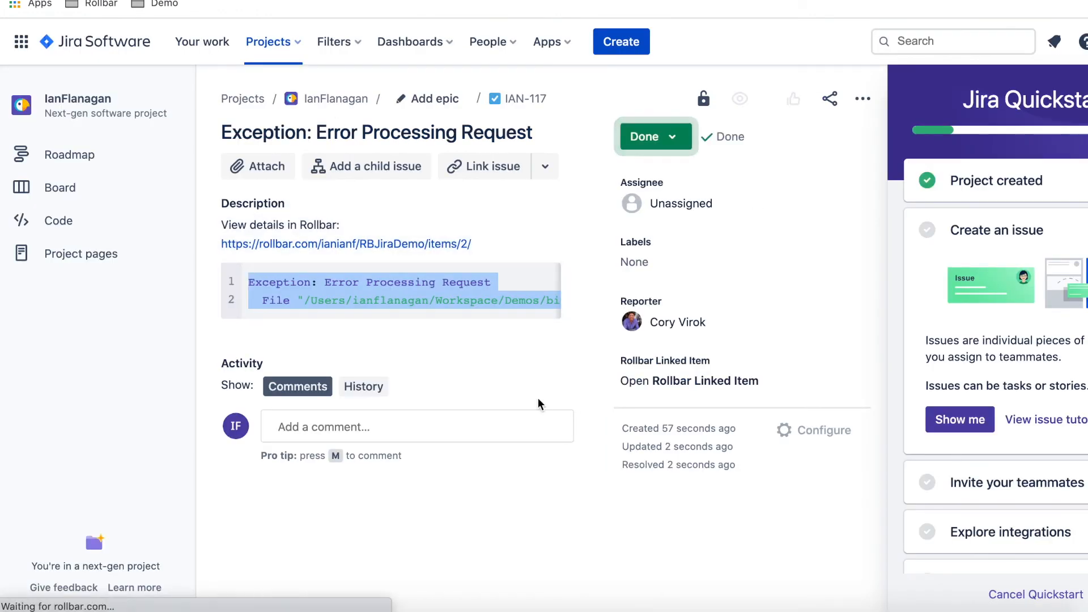
pyautogui.click(368, 391)
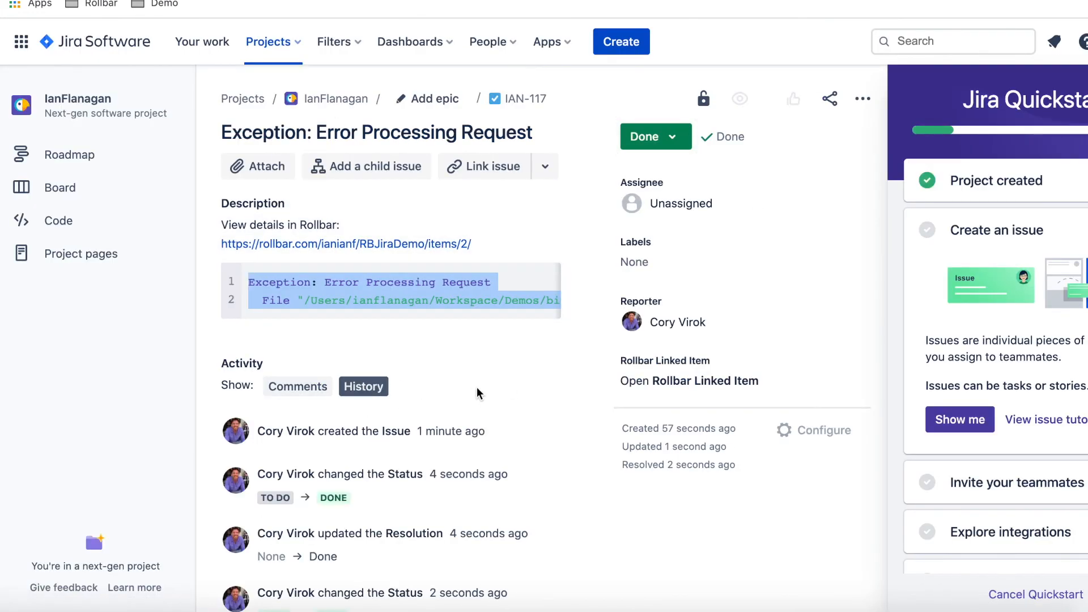
pyautogui.scroll(-1, 476, 380)
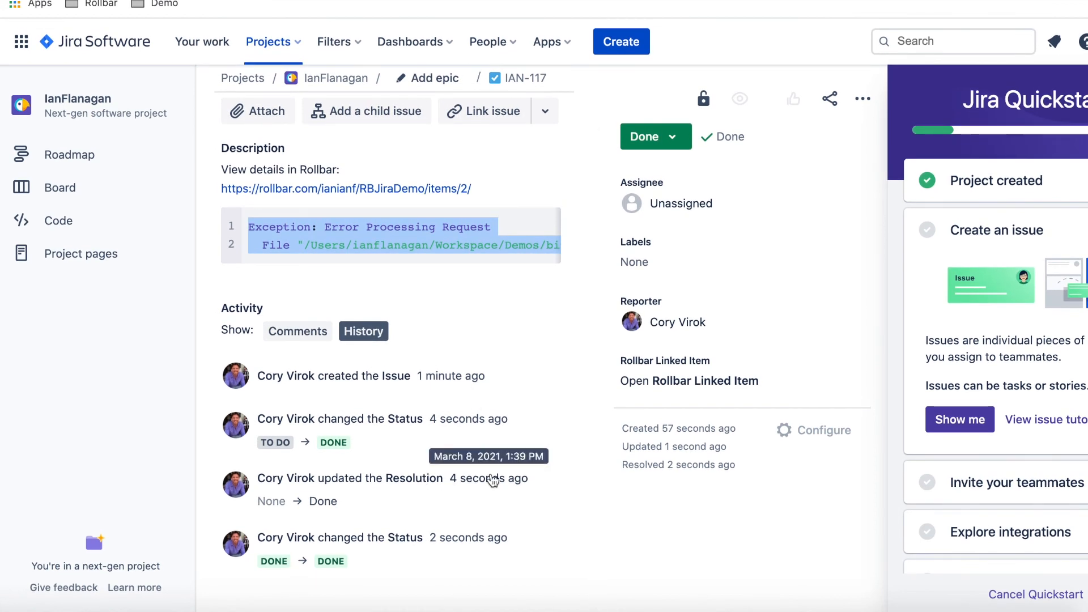
pyautogui.moveTo(550, 478); pyautogui.dragTo(322, 477)
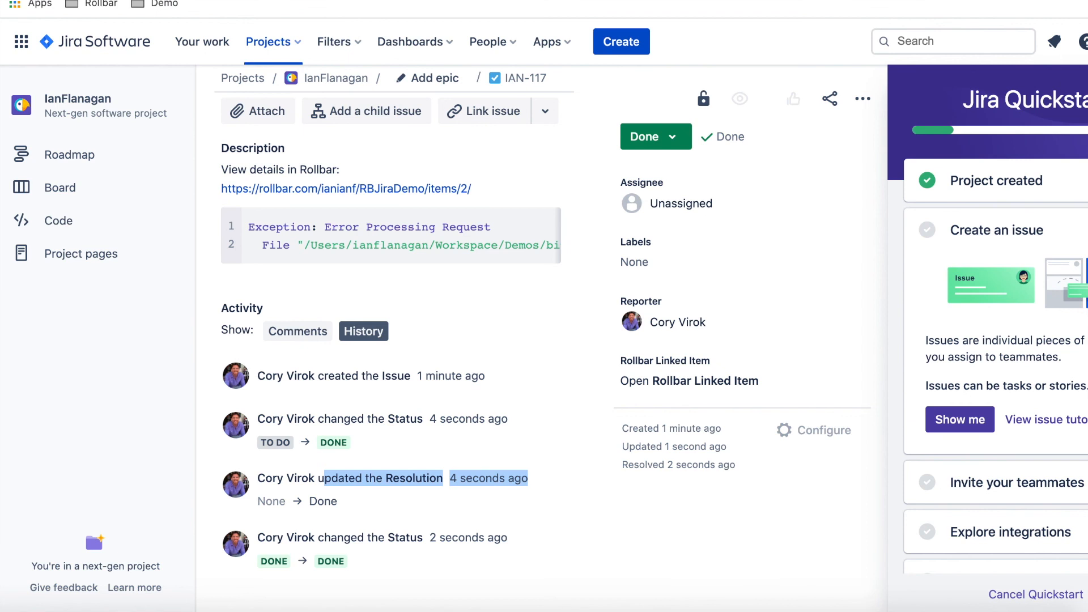
# Reopen the item in Rollbar and review the linked issue's updated history in Jira
pyautogui.hotkey('ctrl', 'shift', 'Tab')
pyautogui.click(322, 204)
pyautogui.click(322, 203)
pyautogui.hotkey('ctrl', 'Tab')
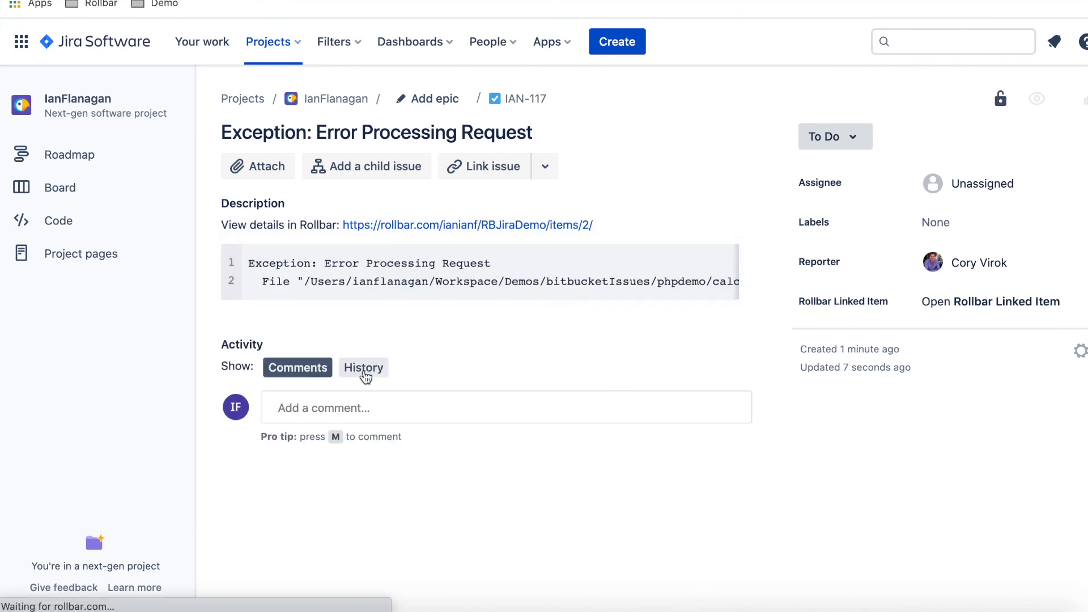
pyautogui.click(364, 372)
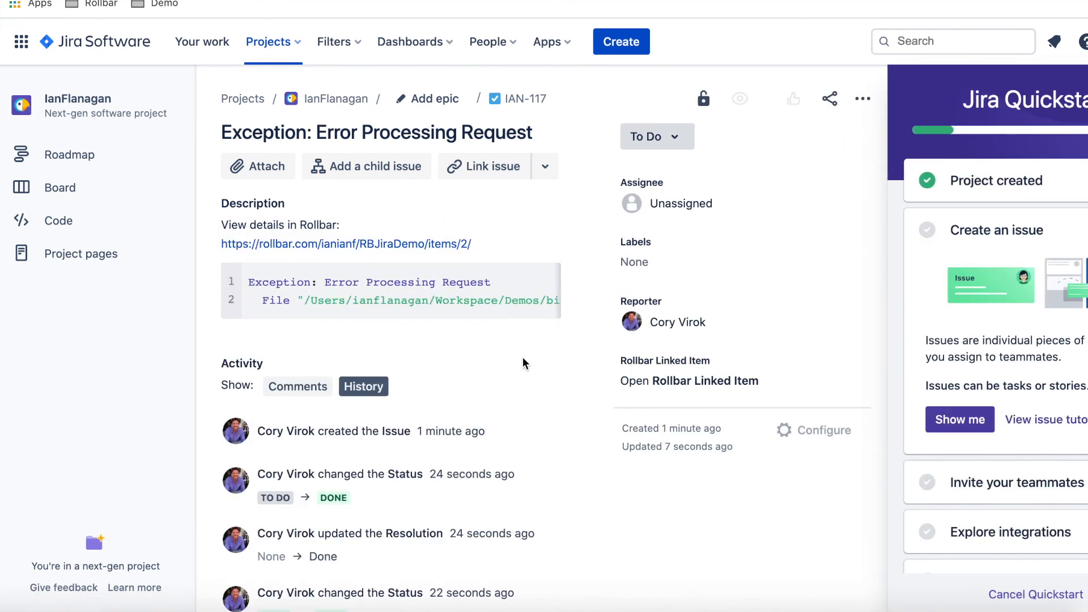
pyautogui.scroll(-2, 522, 364)
pyautogui.moveTo(519, 364); pyautogui.dragTo(344, 365)
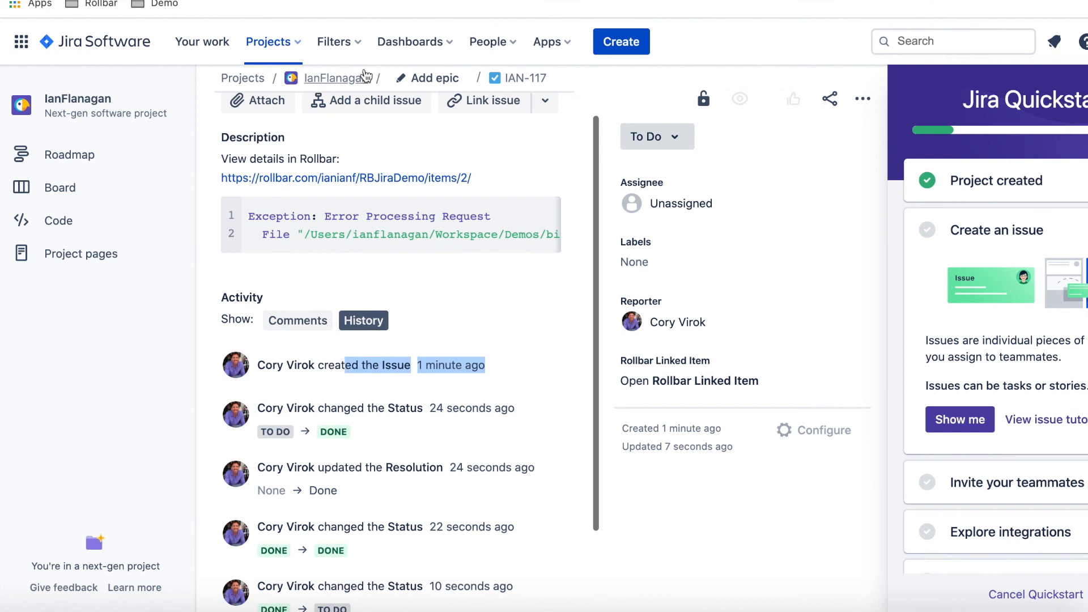